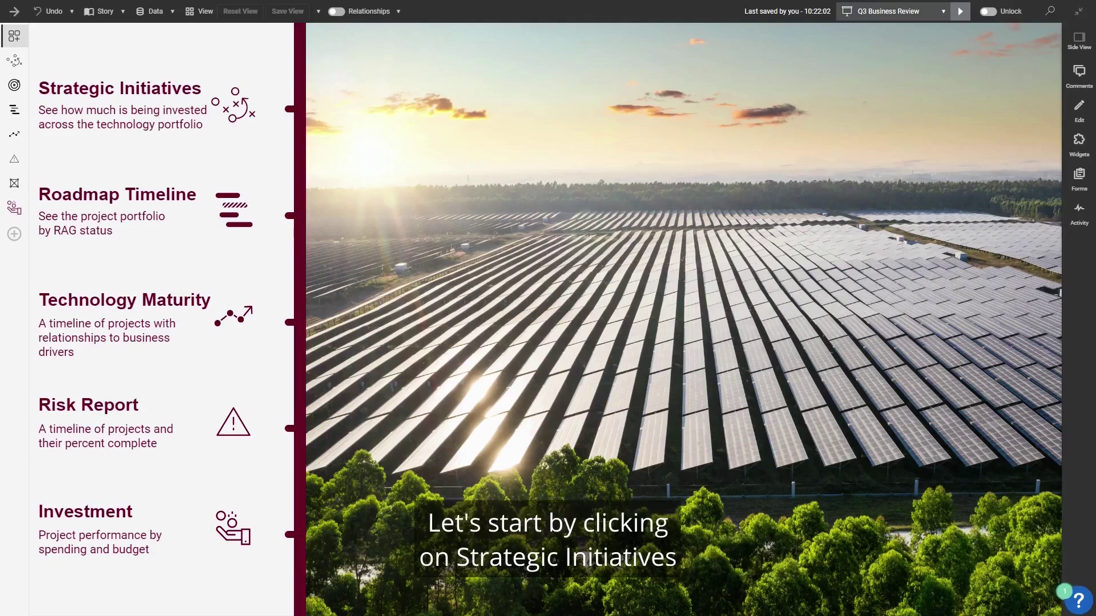
Open Strategic Initiatives and add Energy Future Elements, Technologies, Partners and Risks to the landscape
{"action": "left_click", "coordinate": [81, 98]}
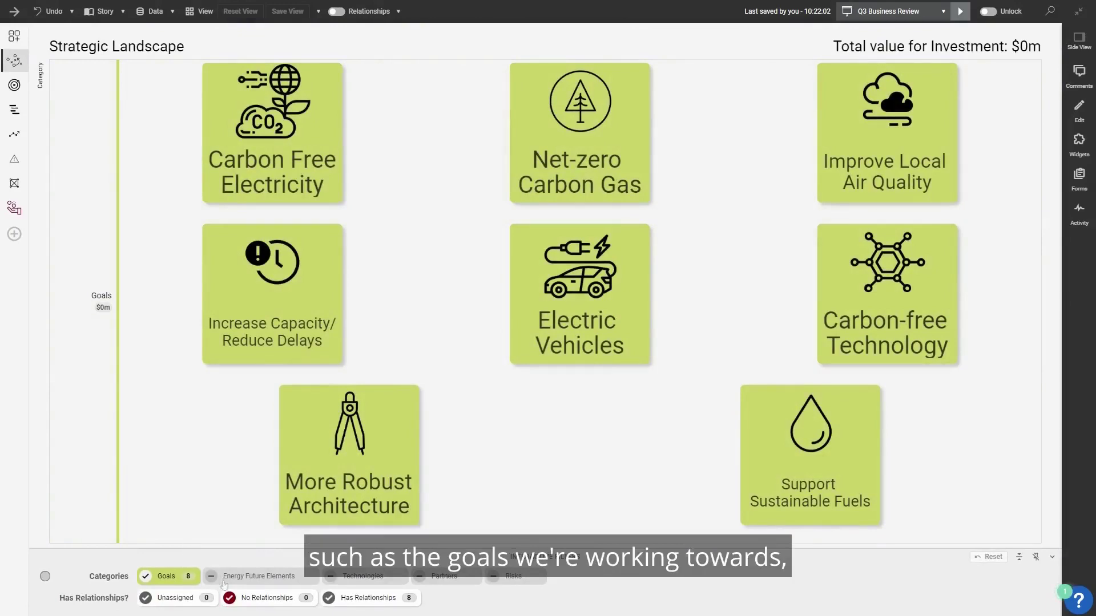
{"action": "left_click", "coordinate": [256, 575]}
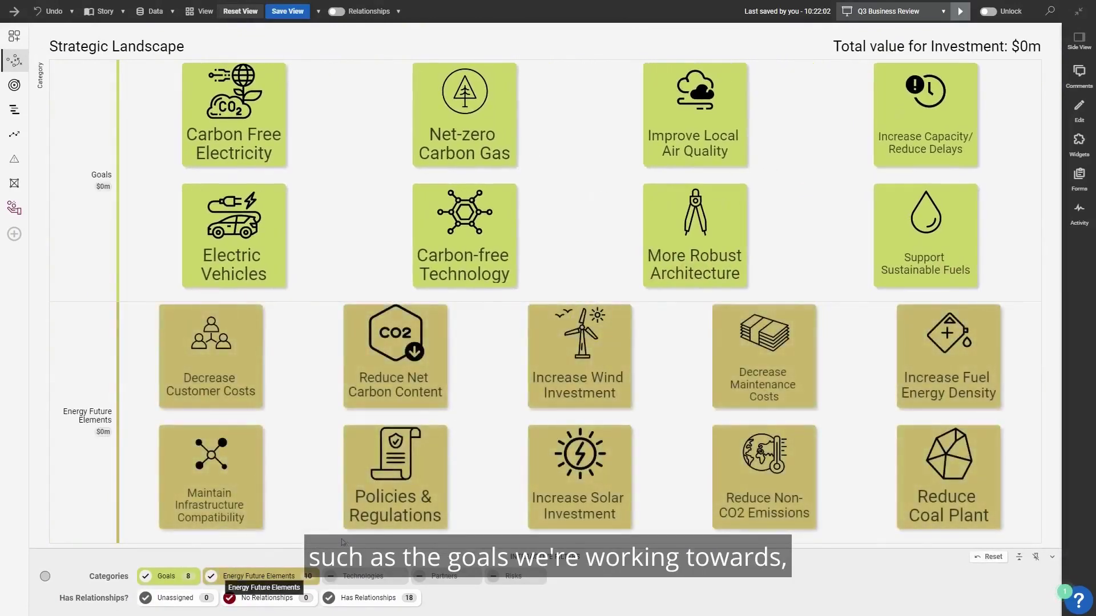
{"action": "left_click", "coordinate": [331, 577]}
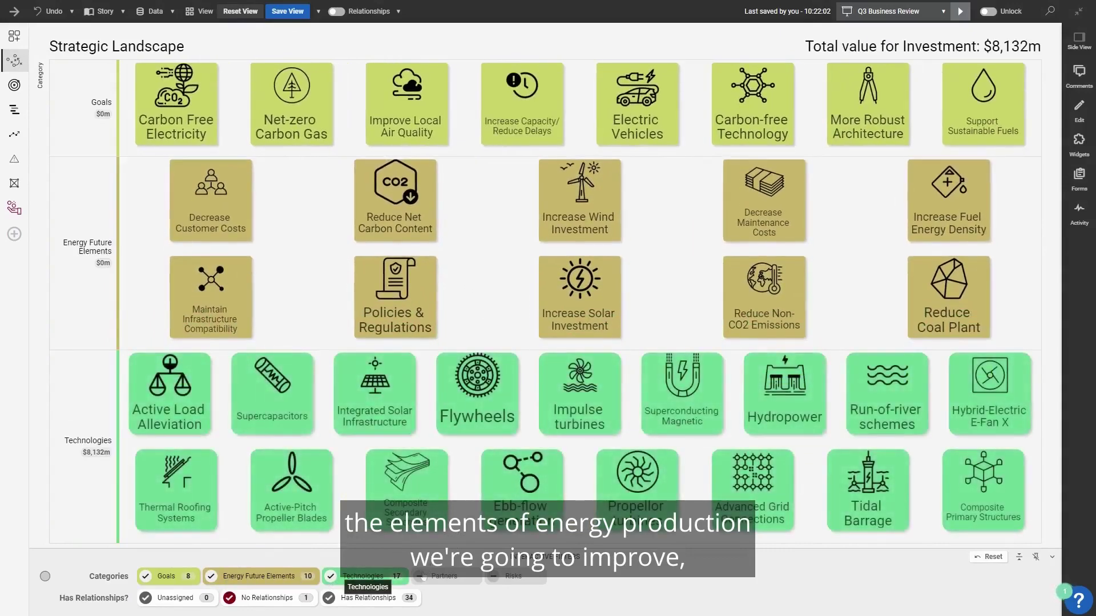
{"action": "left_click", "coordinate": [421, 576]}
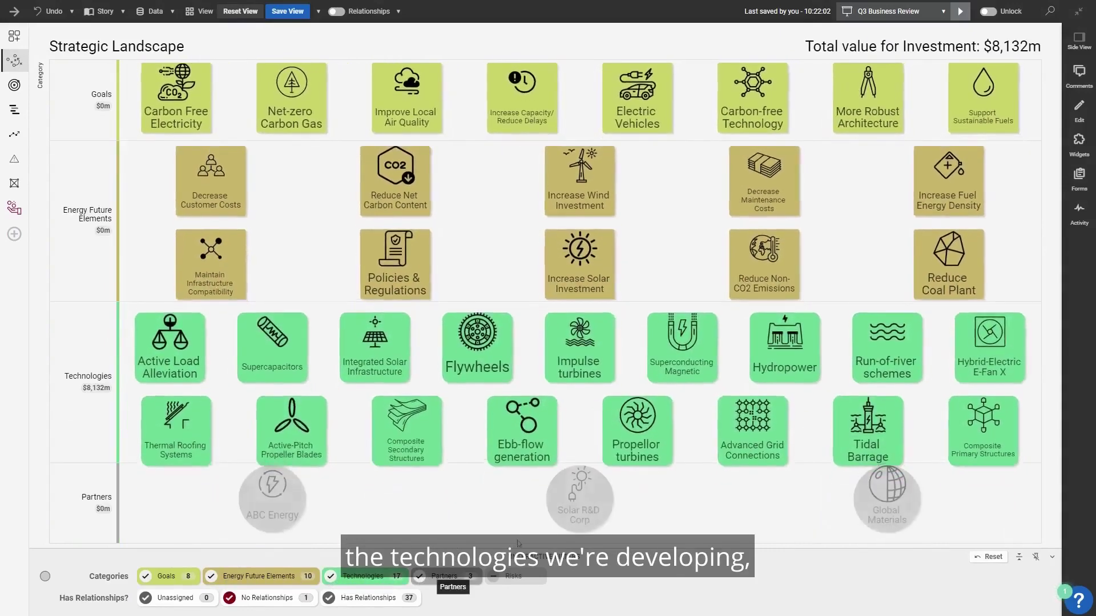
{"action": "left_click", "coordinate": [494, 577]}
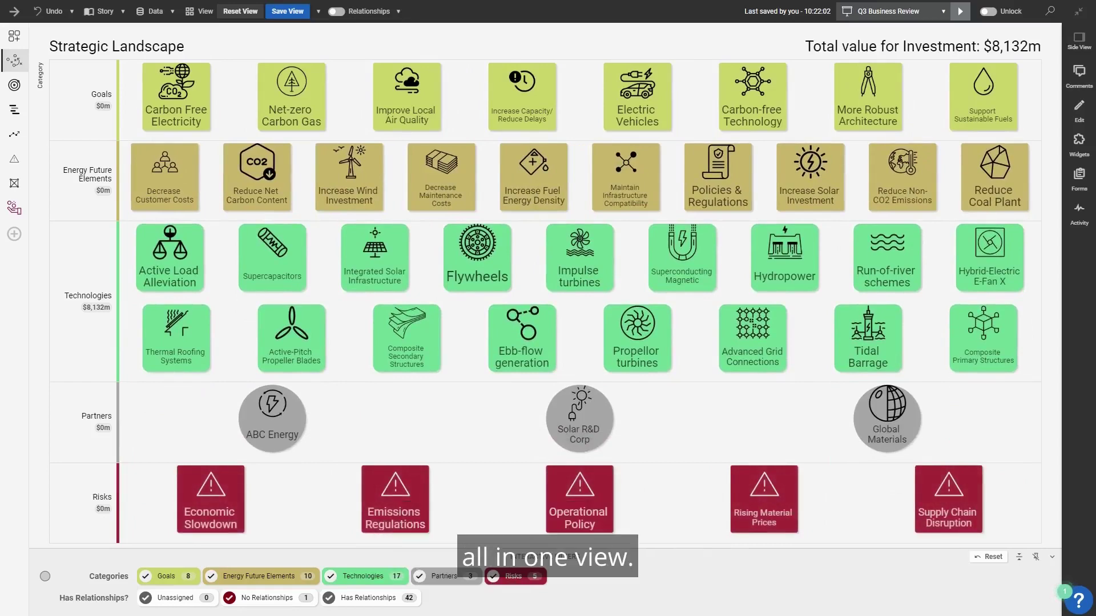
Turn on relationship links and select the Increase Solar Investment item
{"action": "left_click", "coordinate": [335, 12]}
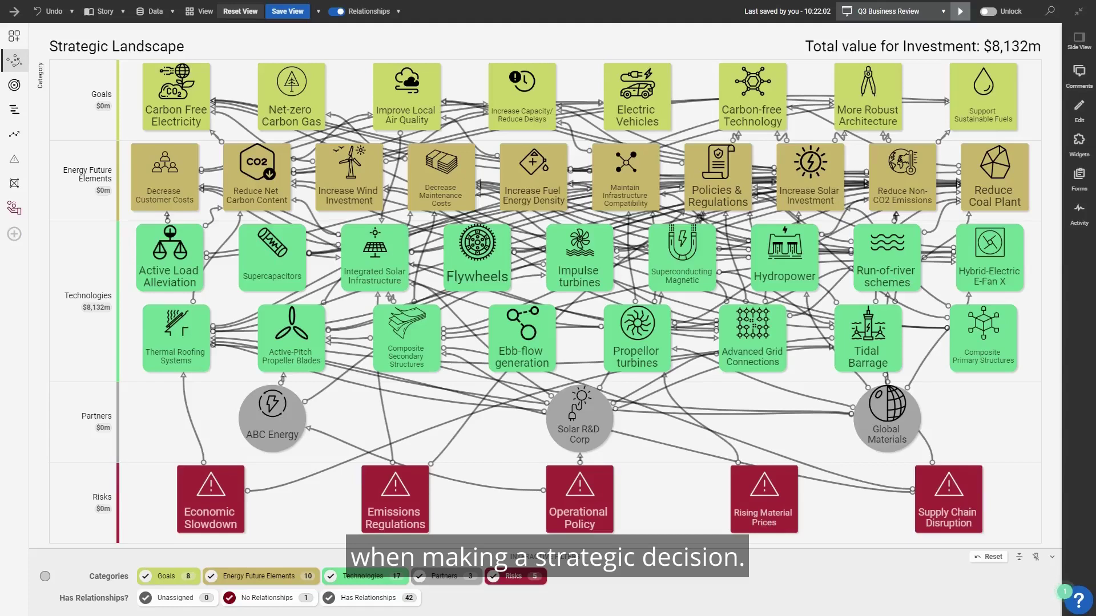
{"action": "left_click", "coordinate": [803, 181]}
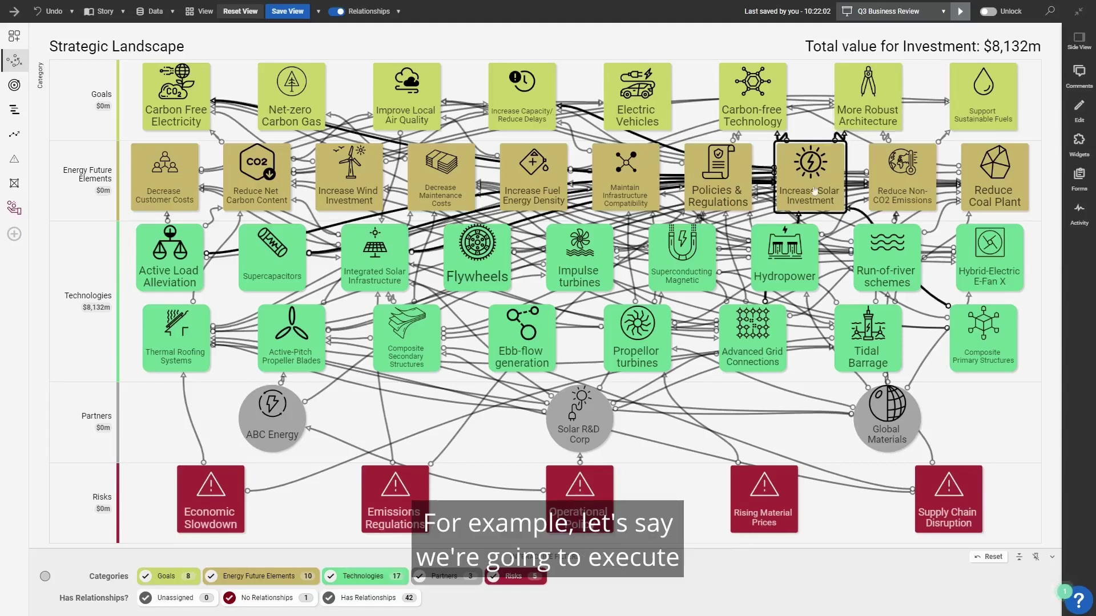
Show only items related to Increase Solar Investment, then switch to the Technology Development Timeline
{"action": "left_click", "coordinate": [734, 126]}
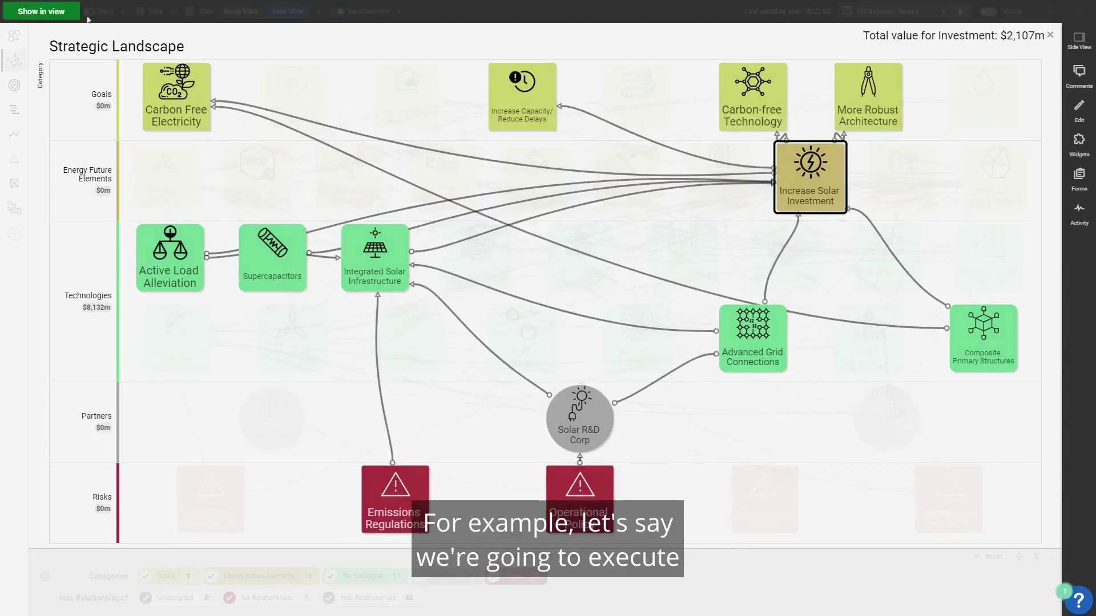
{"action": "left_click", "coordinate": [40, 12]}
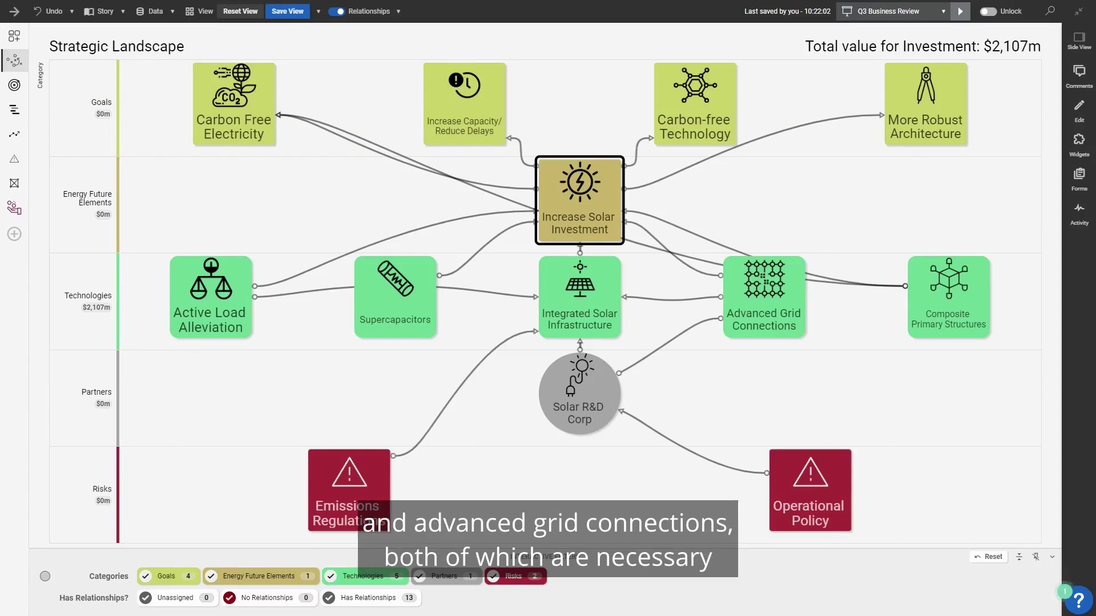
{"action": "left_click", "coordinate": [14, 110]}
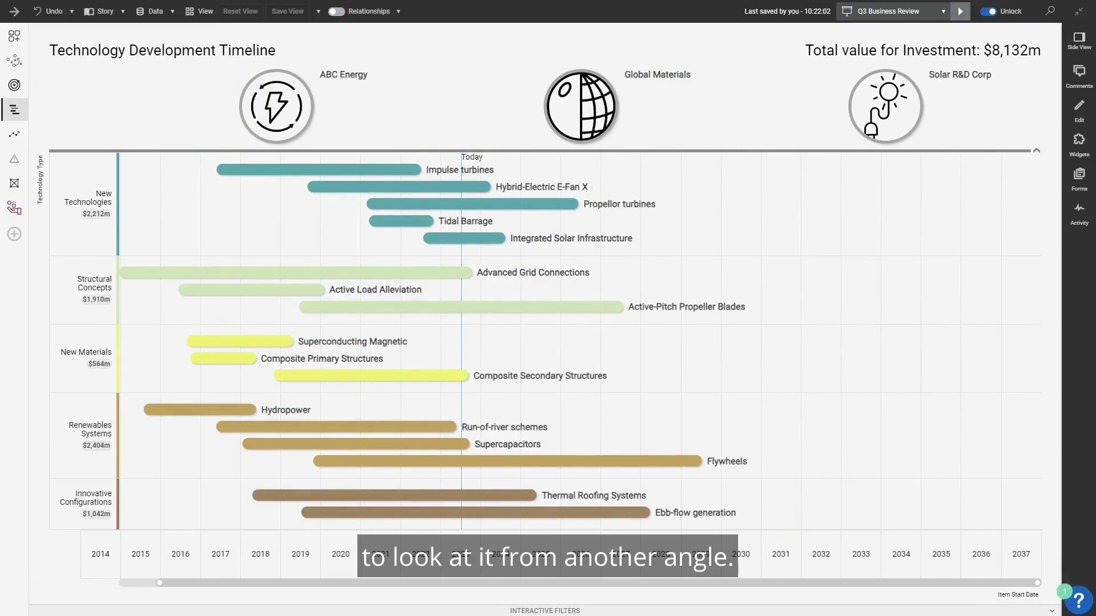
Turn on timeline relationships, filter to Solar R&D Corp, and select Integrated Solar Infrastructure
{"action": "left_click", "coordinate": [336, 11]}
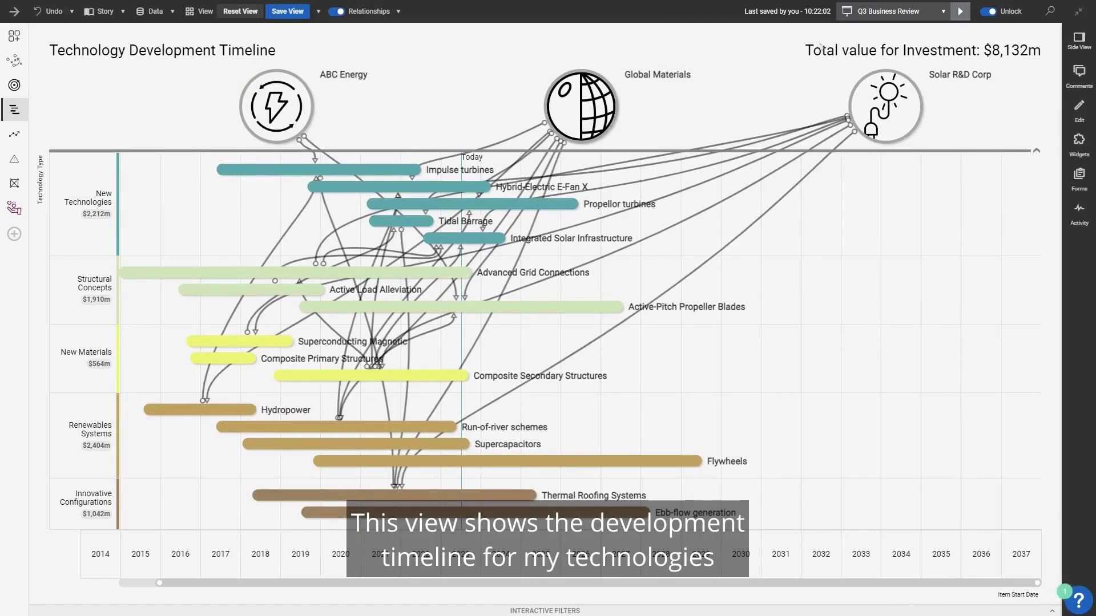
{"action": "left_click", "coordinate": [884, 100]}
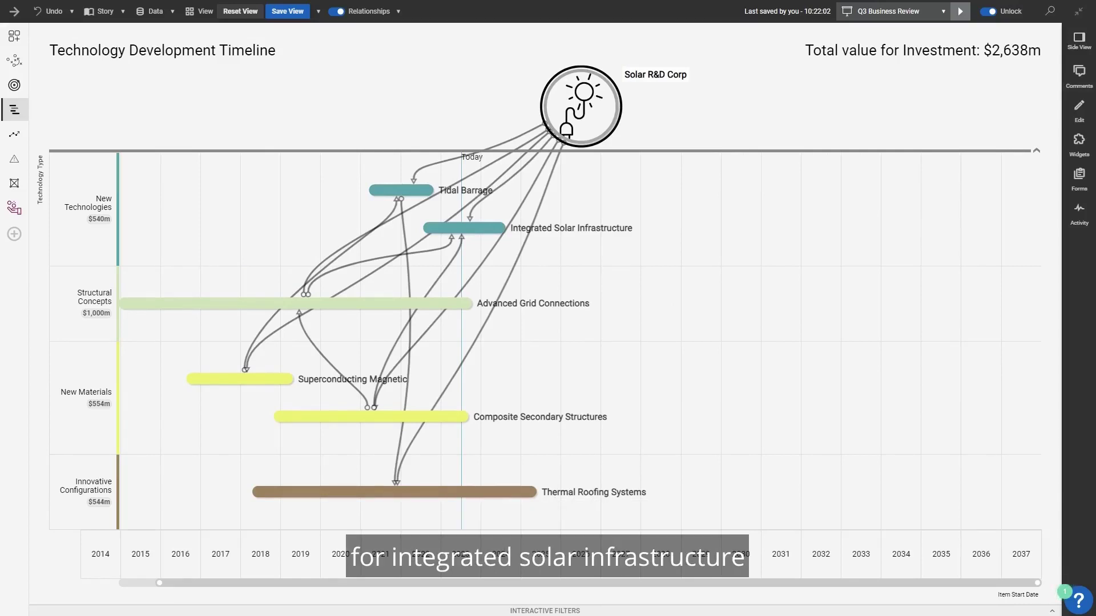
{"action": "left_click", "coordinate": [457, 227]}
{"action": "left_click", "coordinate": [387, 210]}
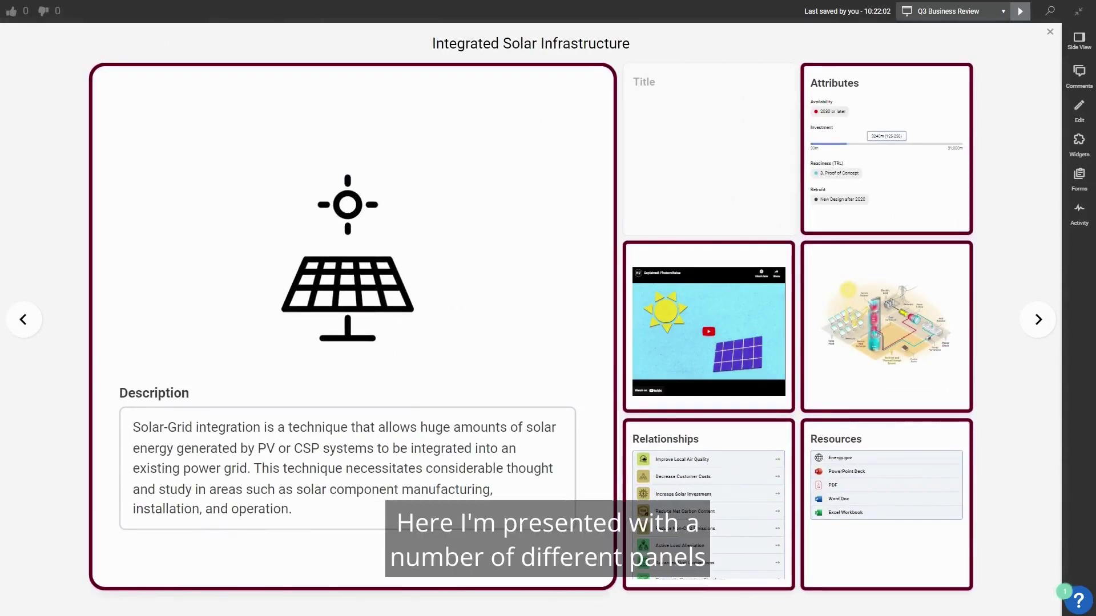
{"action": "left_click", "coordinate": [675, 331]}
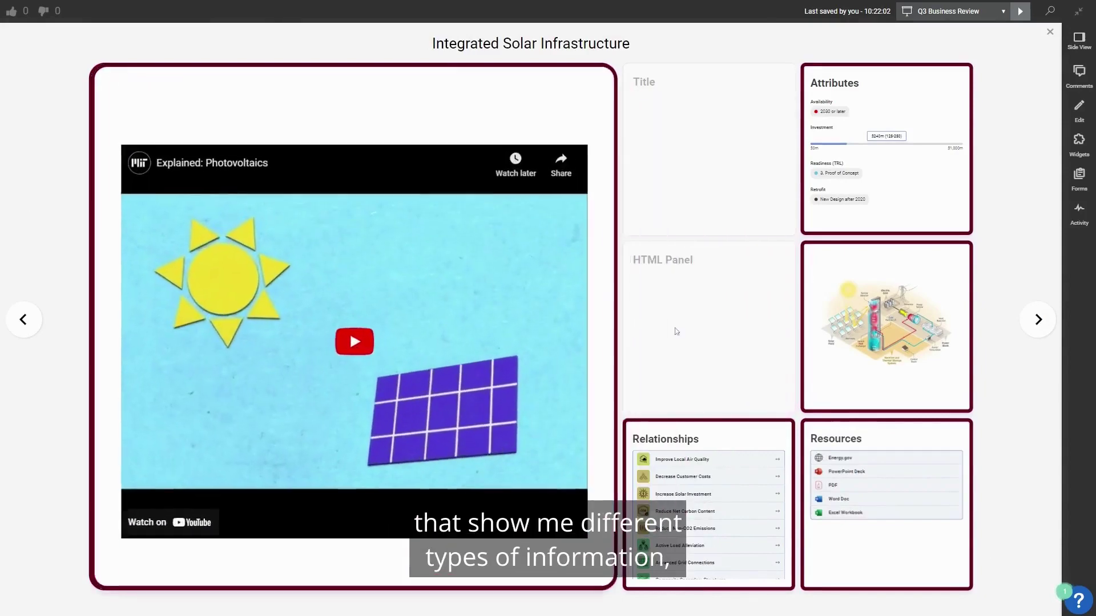
{"action": "left_click", "coordinate": [878, 343]}
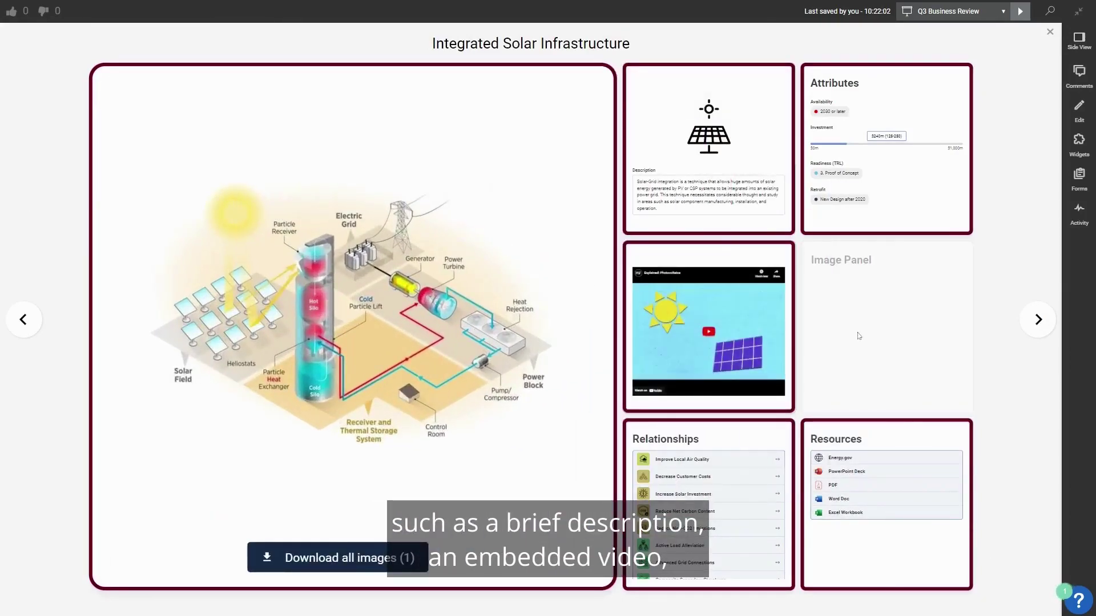
{"action": "left_click", "coordinate": [712, 520]}
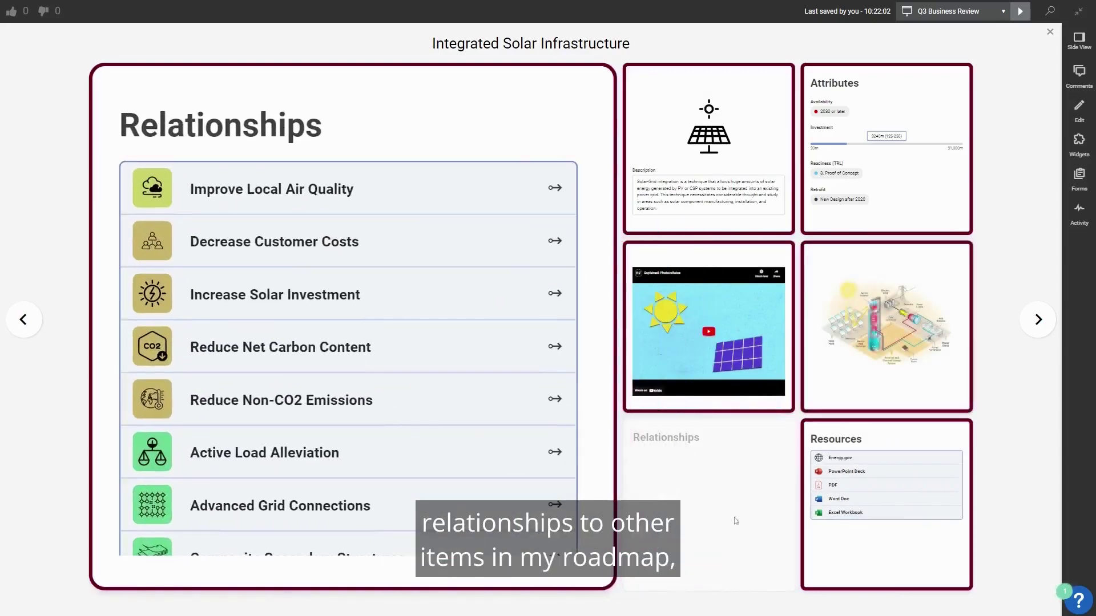
{"action": "left_click", "coordinate": [822, 522]}
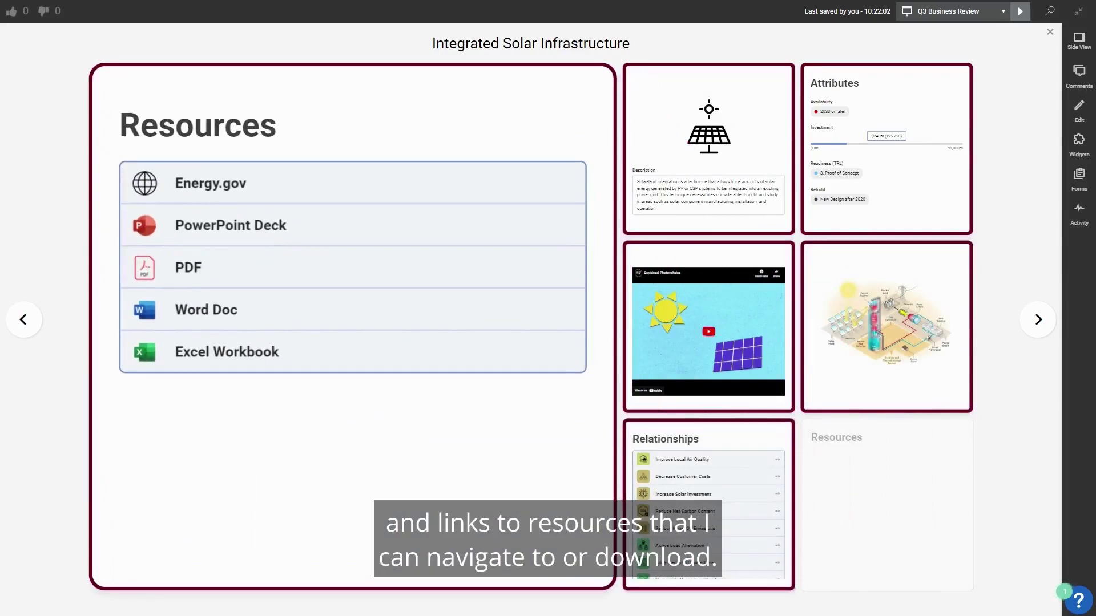
{"action": "left_click", "coordinate": [872, 200]}
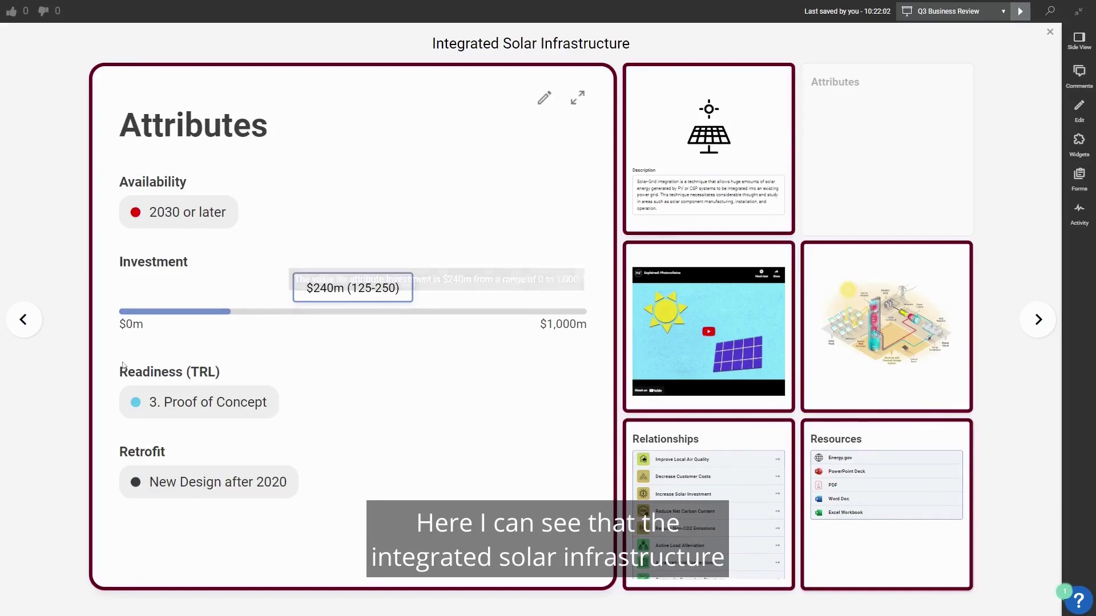
{"action": "mouse_move", "coordinate": [352, 326]}
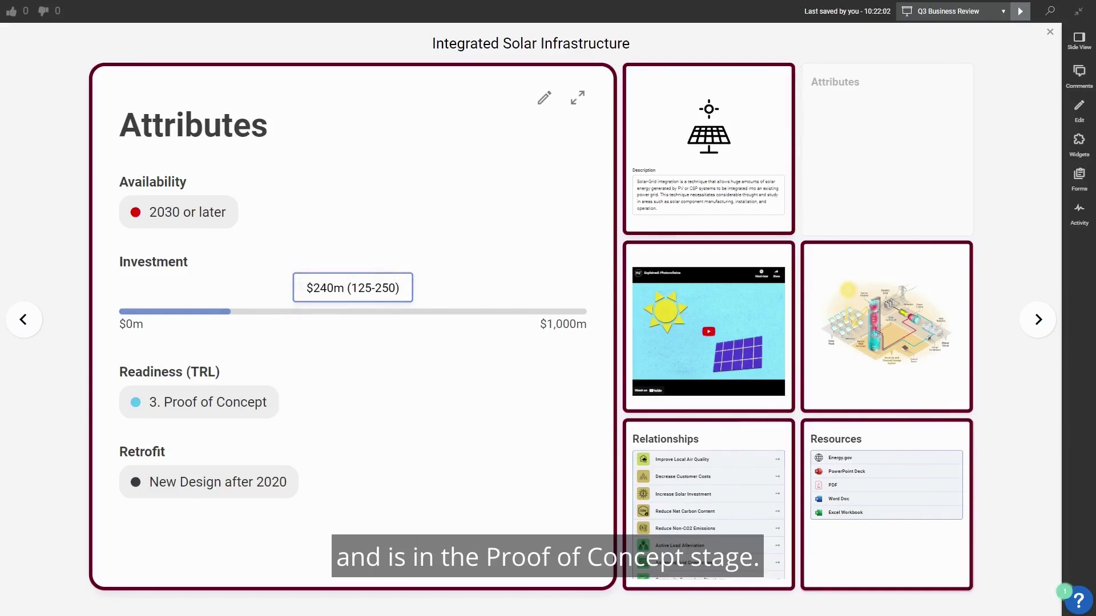
{"action": "left_click", "coordinate": [57, 402]}
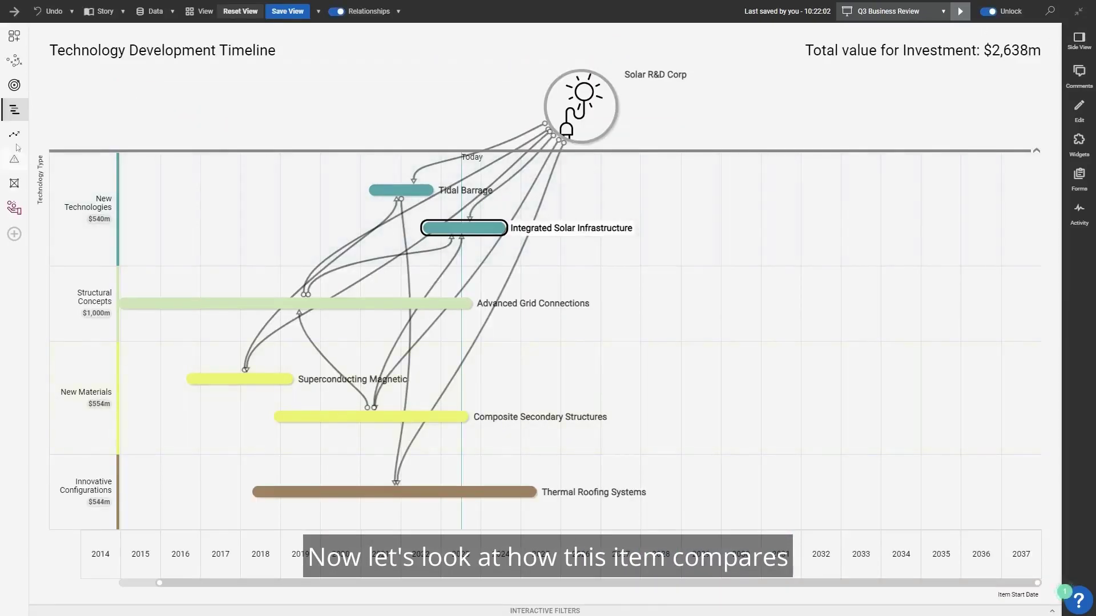
Open Technology Readiness Levels, then select and deselect the Integrated Solar Infrastructure card
{"action": "left_click", "coordinate": [14, 135]}
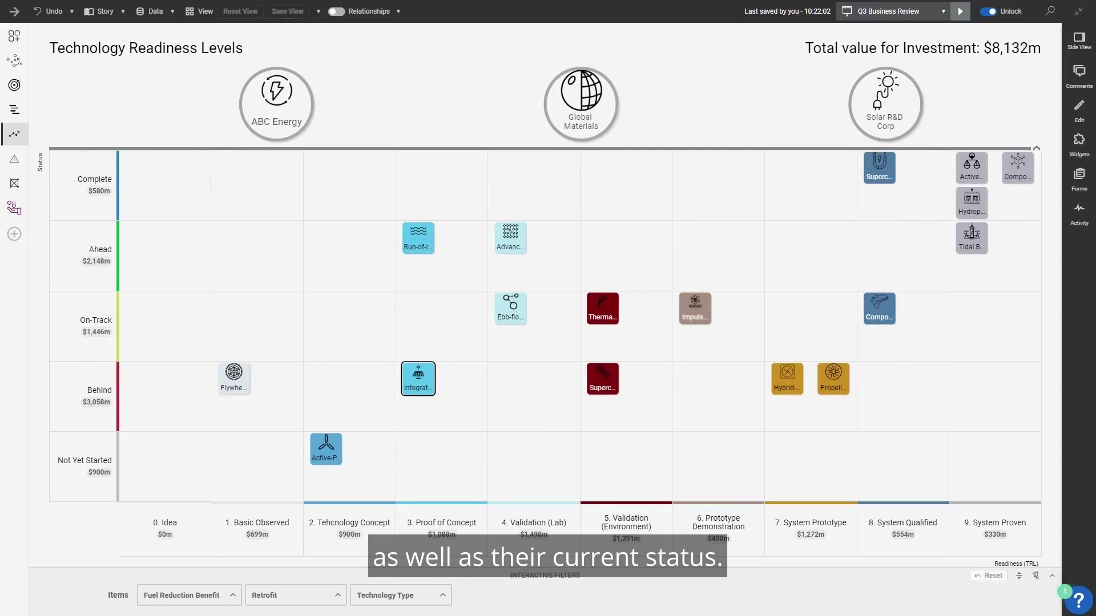
{"action": "left_click", "coordinate": [418, 382]}
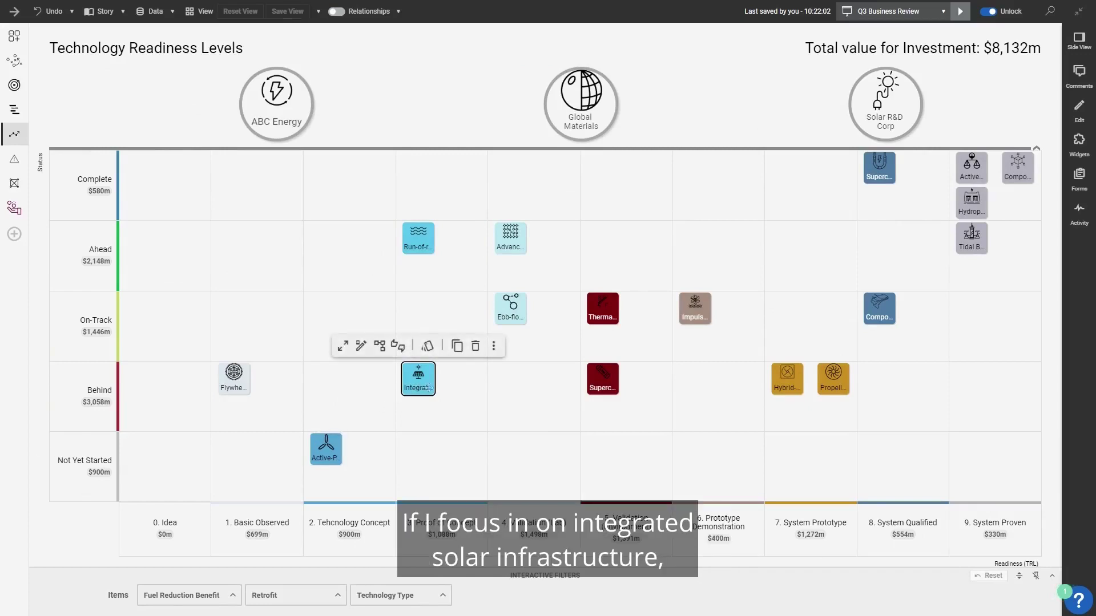
{"action": "left_click", "coordinate": [399, 400]}
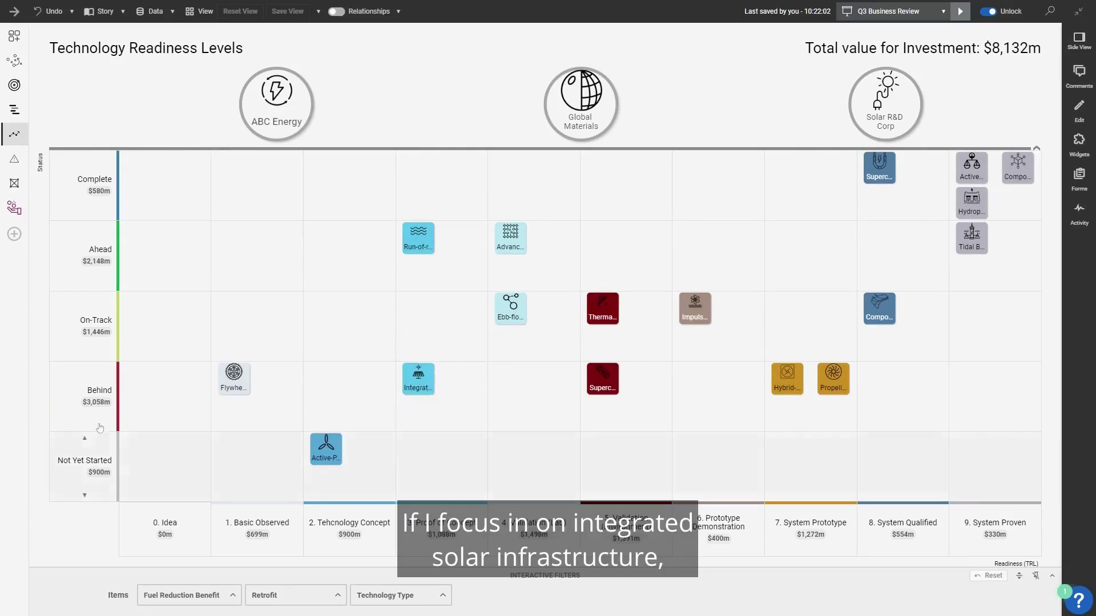
Filter the readiness matrix to show only the Behind row
{"action": "left_click", "coordinate": [174, 392]}
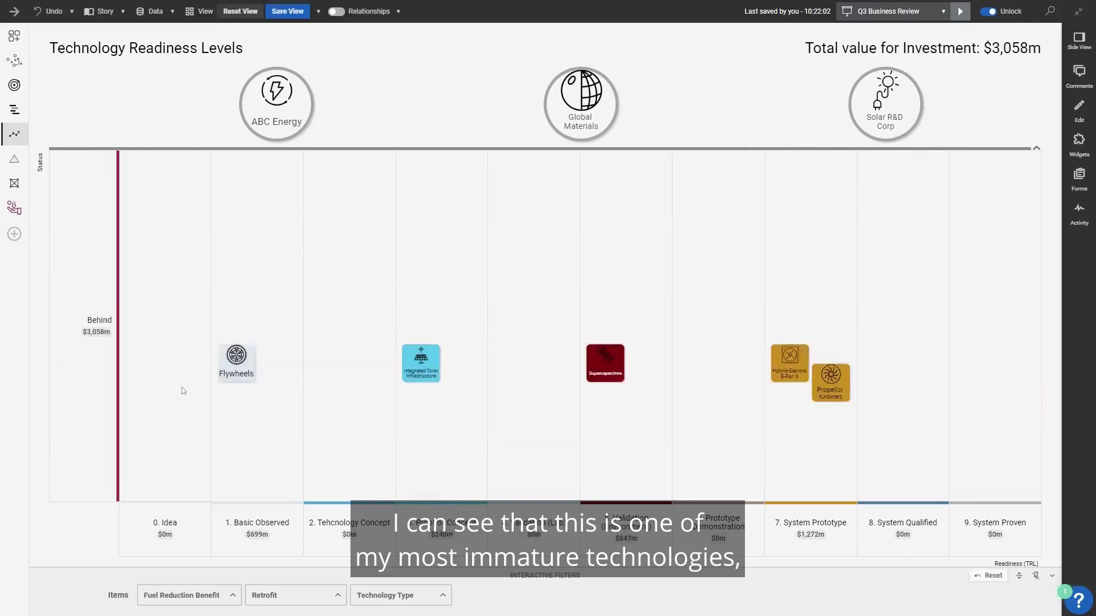